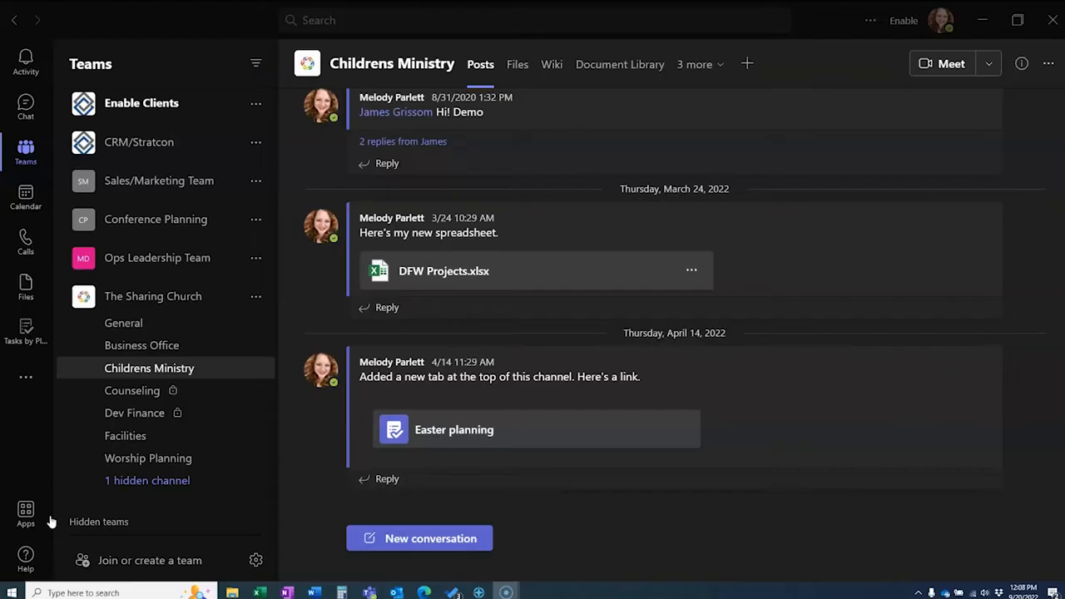
# Step: Search the available apps for "approval" and open the Approvals app
pyautogui.click(23, 374)
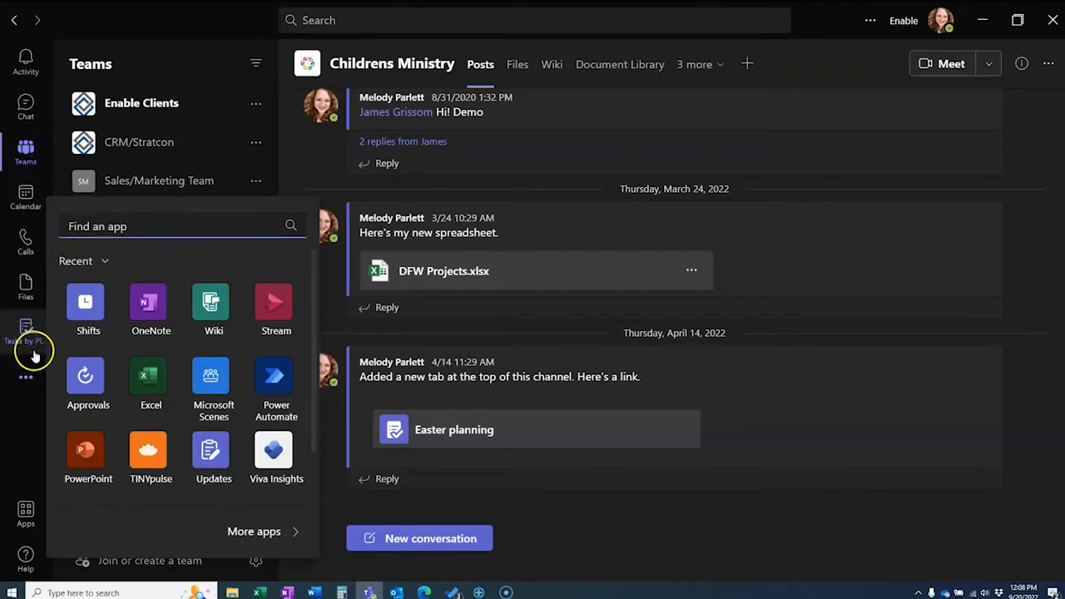
pyautogui.click(96, 227)
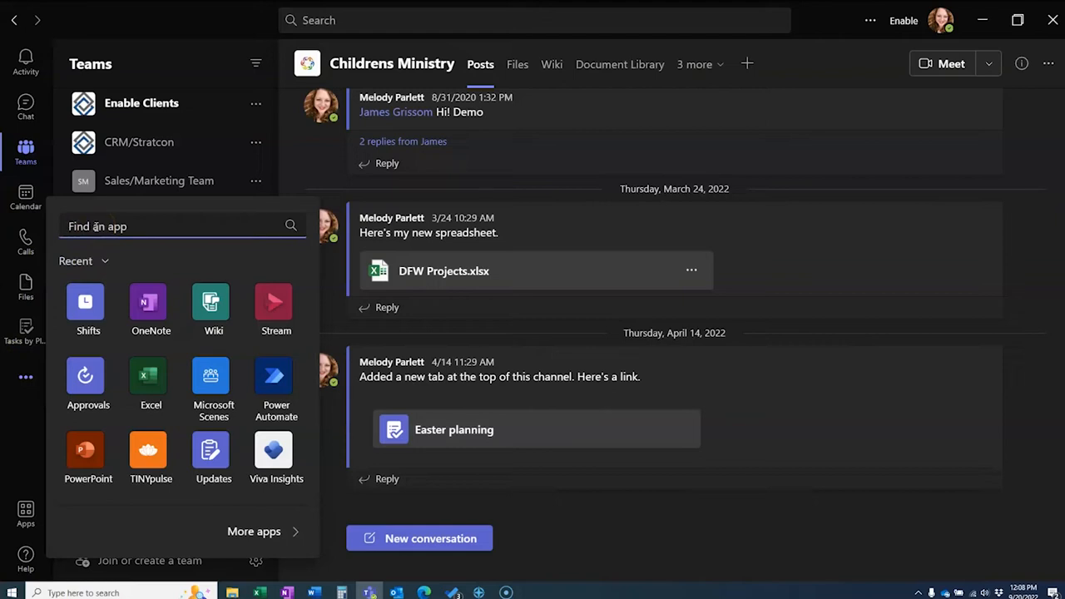
pyautogui.write('ap')
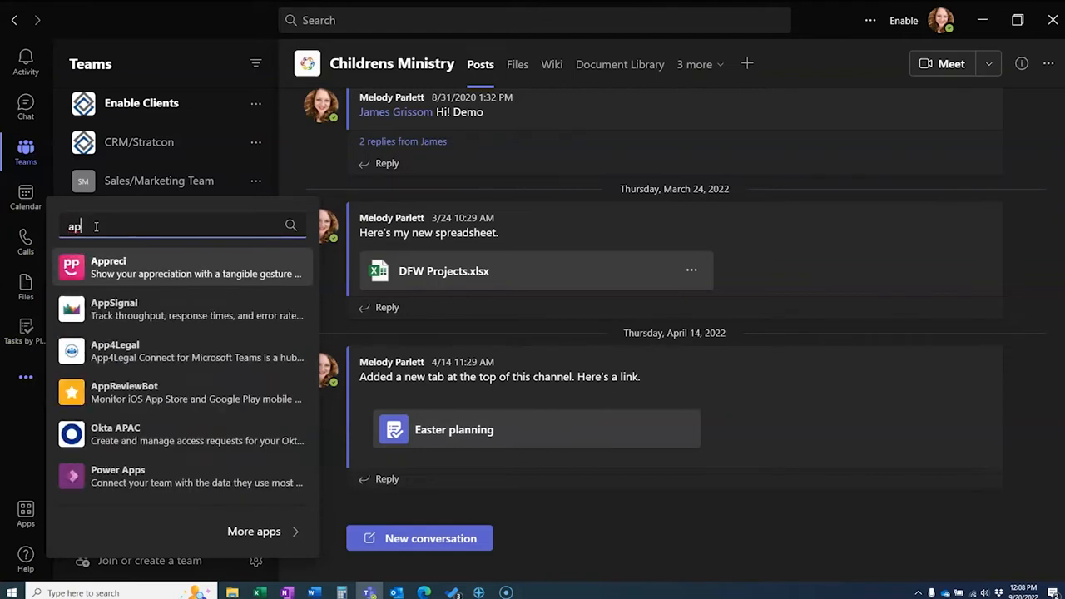
pyautogui.write('proval')
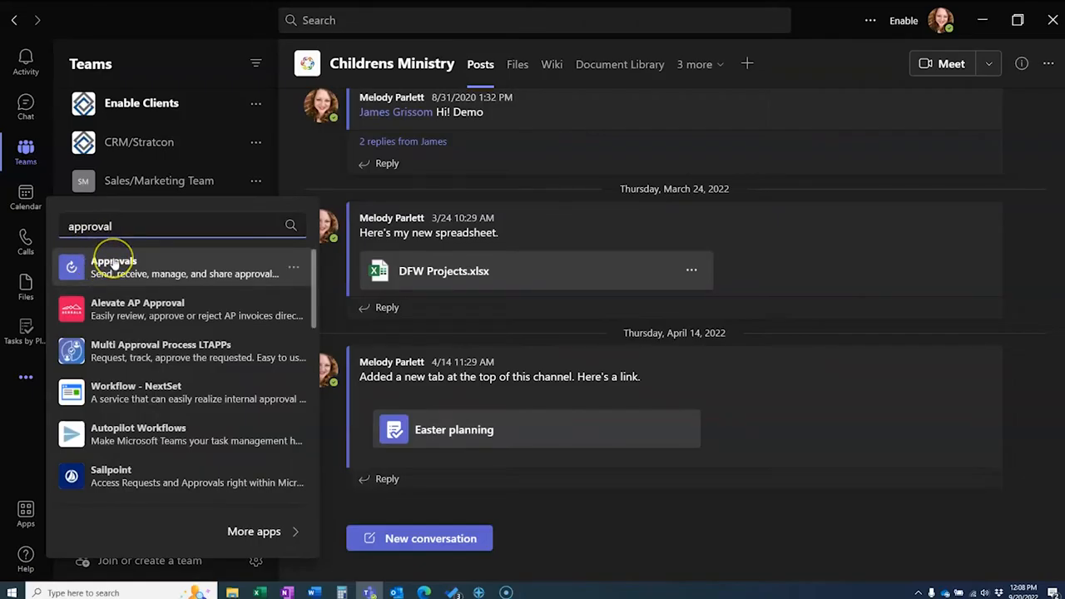
pyautogui.click(114, 263)
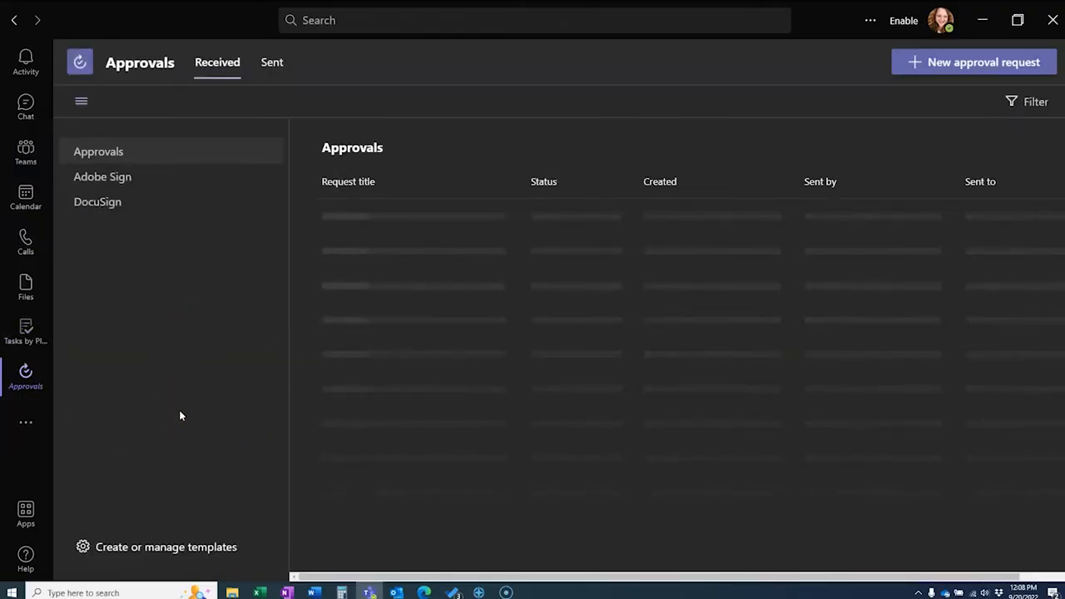
# Step: Pin the Approvals app to the app bar and dismiss the tip about exporting approval data to OneDrive
pyautogui.click(15, 387)
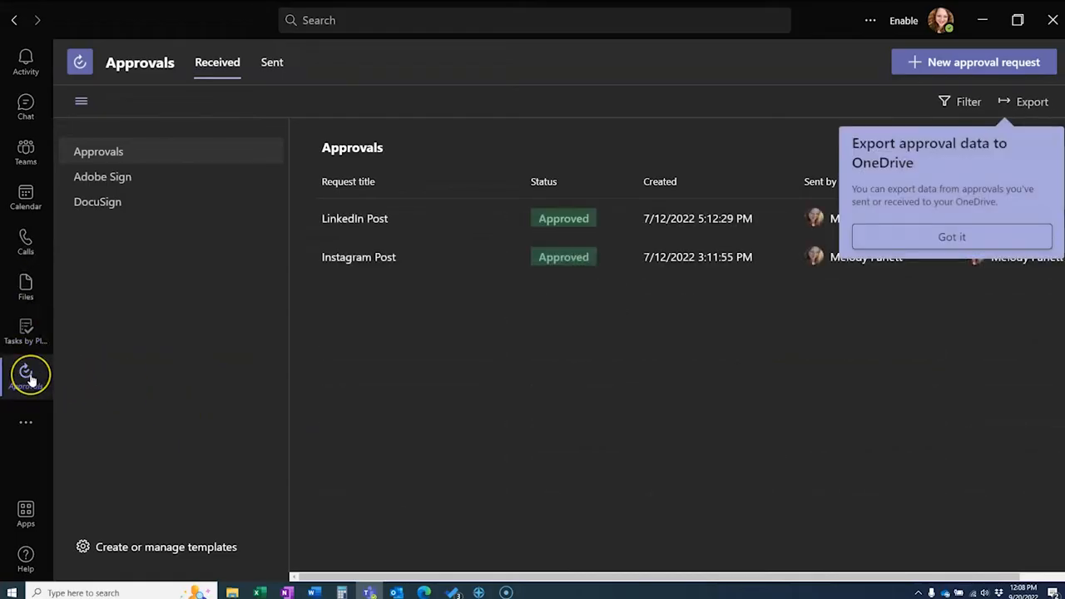
pyautogui.rightClick(29, 380)
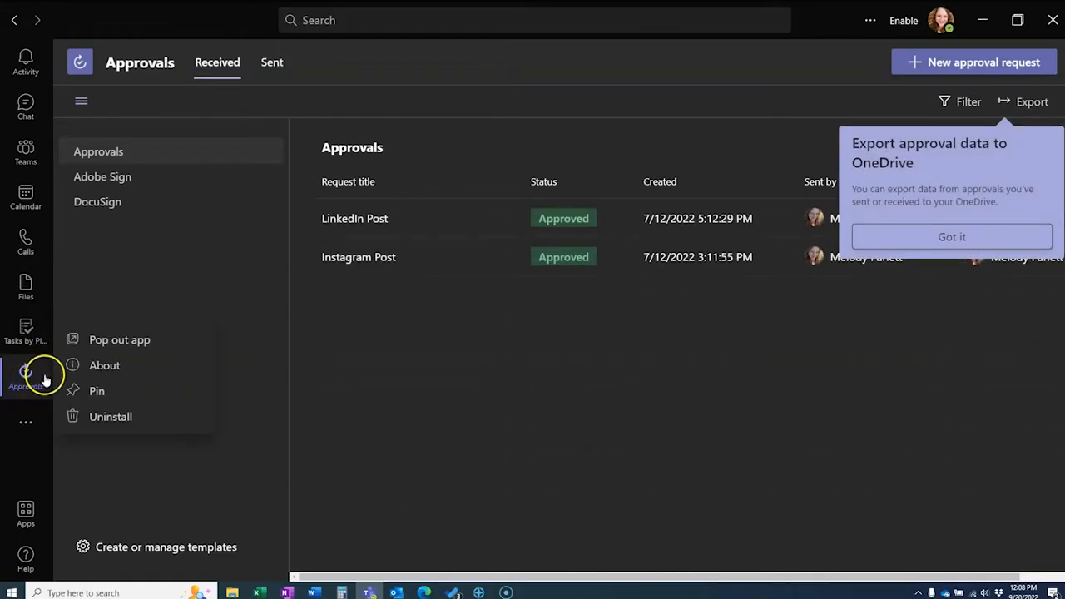
pyautogui.click(95, 392)
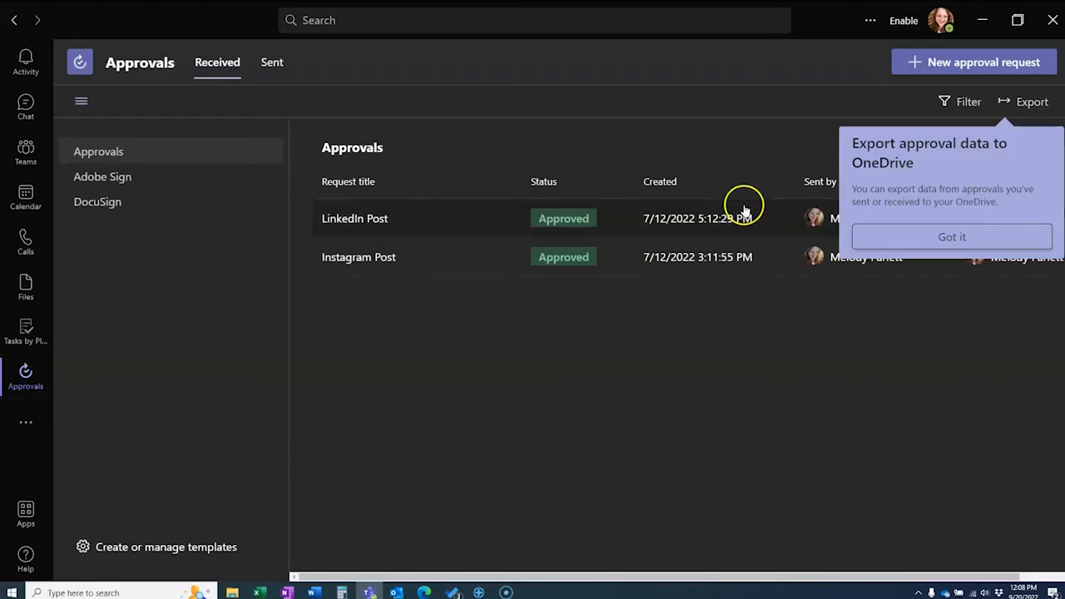
pyautogui.click(870, 237)
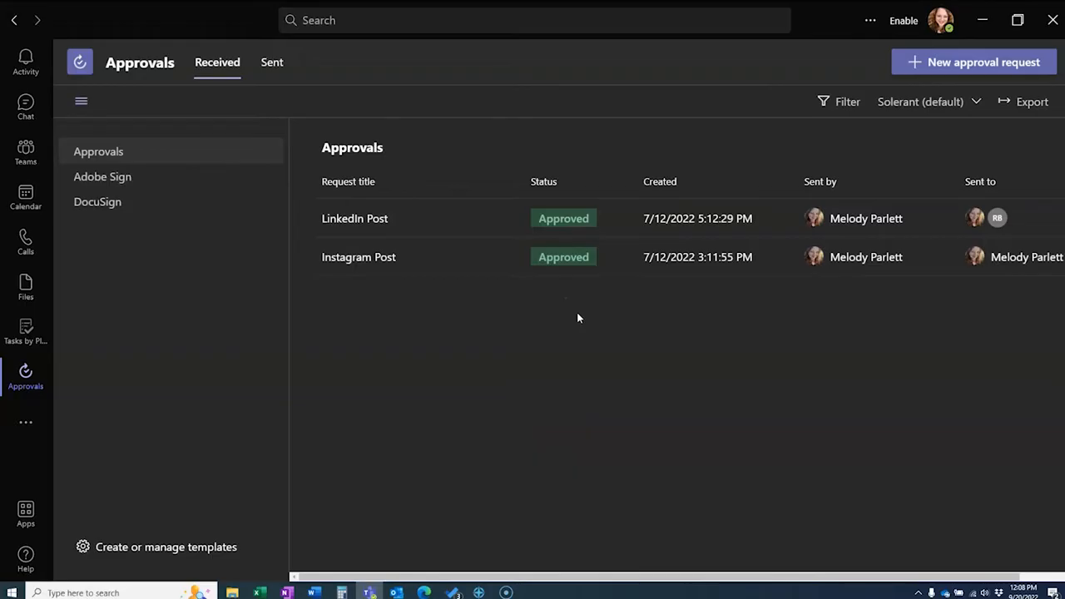
# Step: Create a new basic approval request named "Insta Post"
pyautogui.click(918, 59)
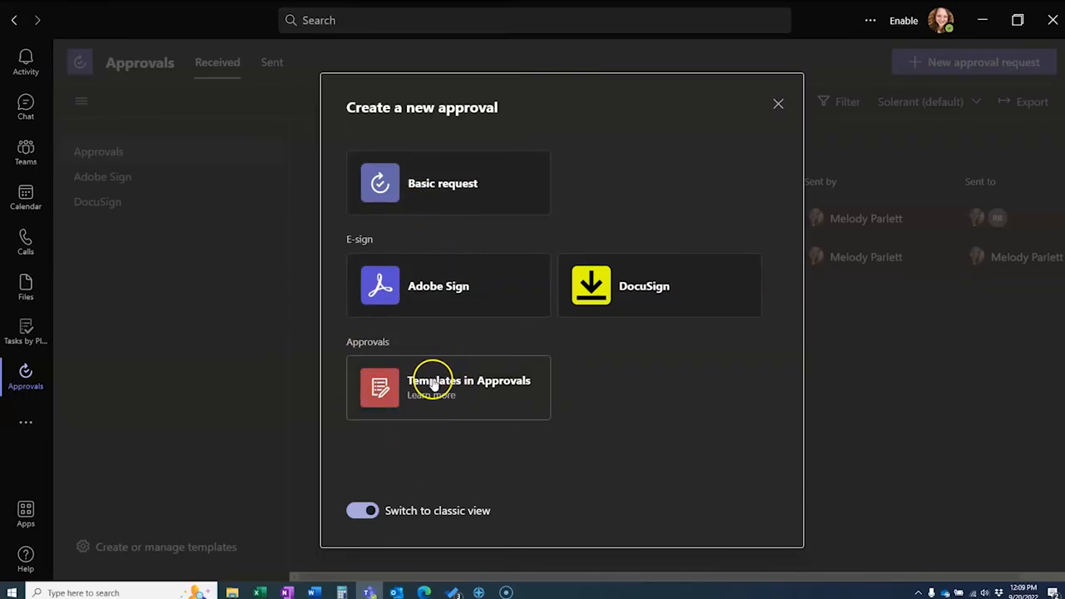
pyautogui.click(440, 189)
pyautogui.click(390, 183)
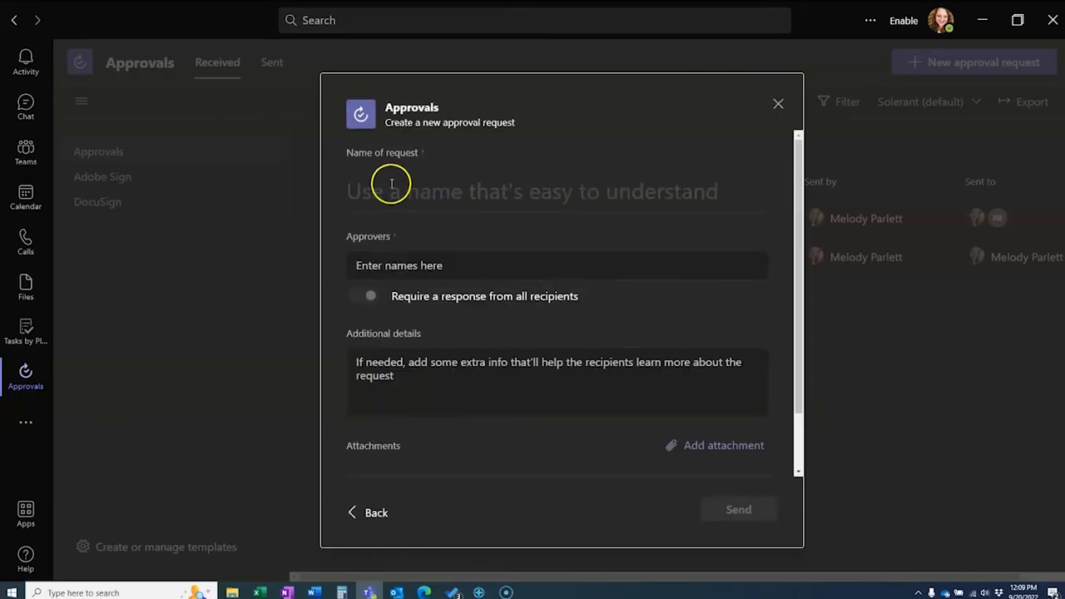
pyautogui.write('Insta Post')
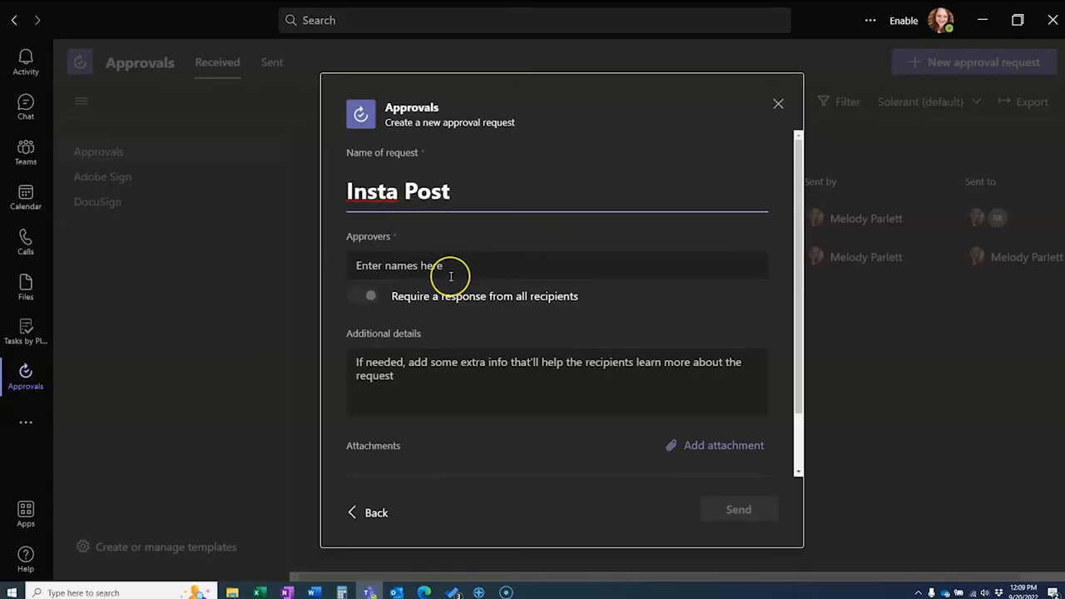
# Step: Add two colleagues as approvers and turn off the requirement for a response from all recipients
pyautogui.click(402, 263)
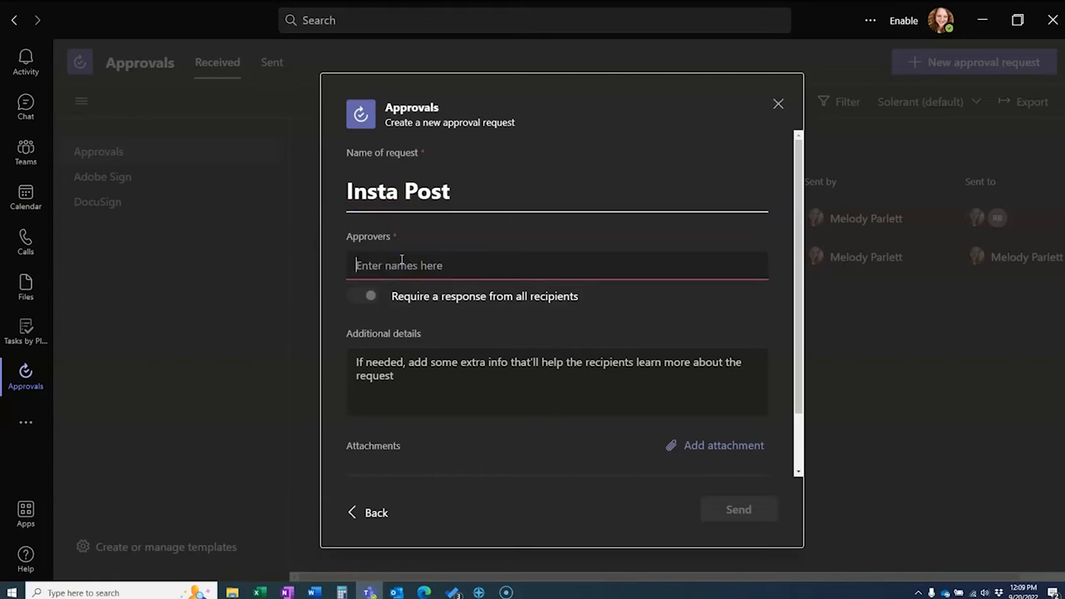
pyautogui.write('mel')
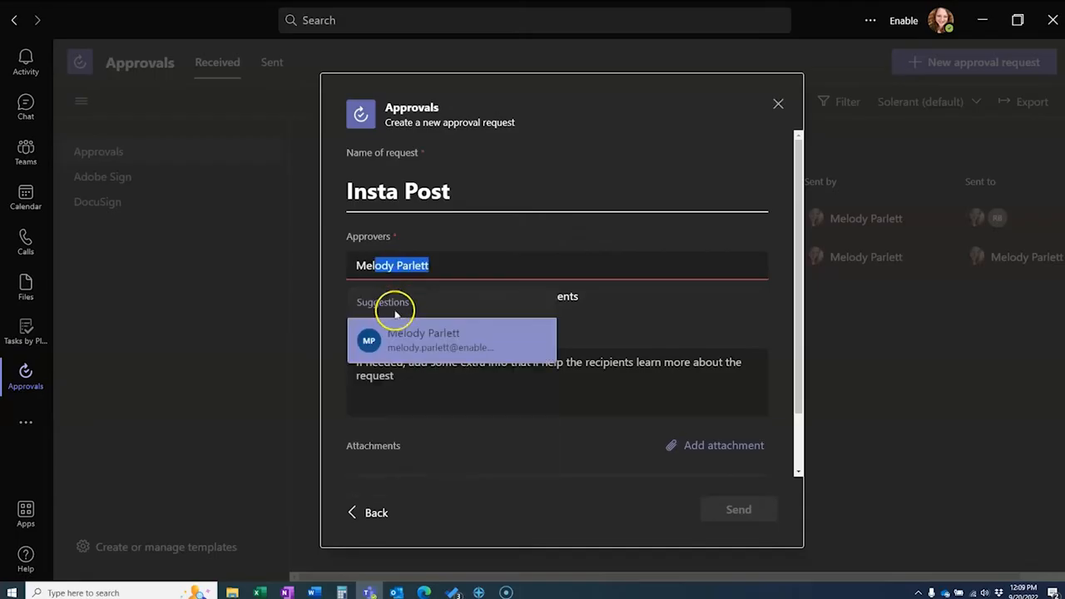
pyautogui.click(397, 335)
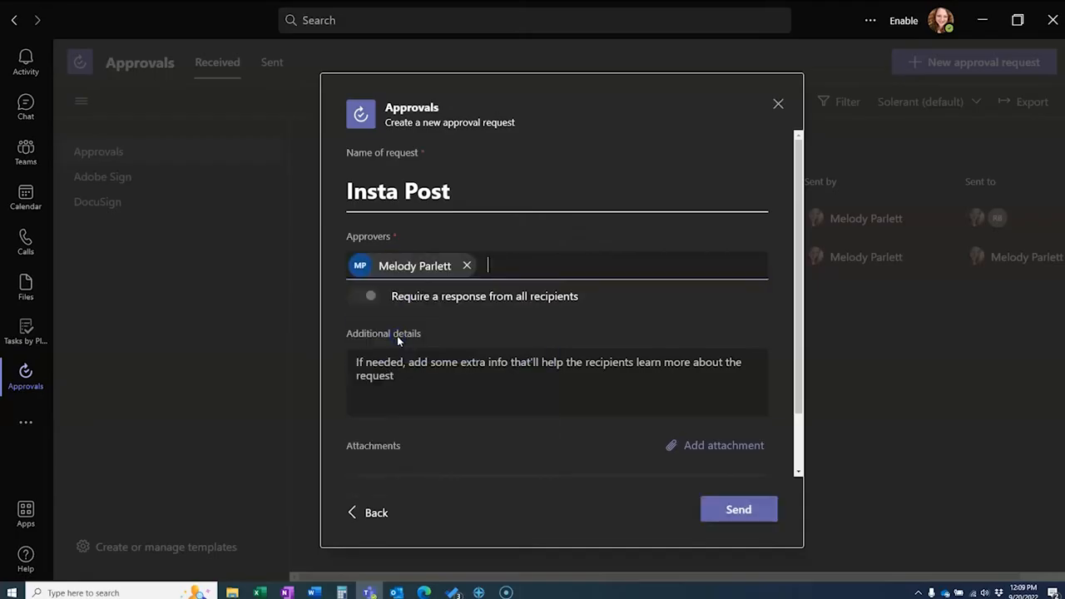
pyautogui.write('rger')
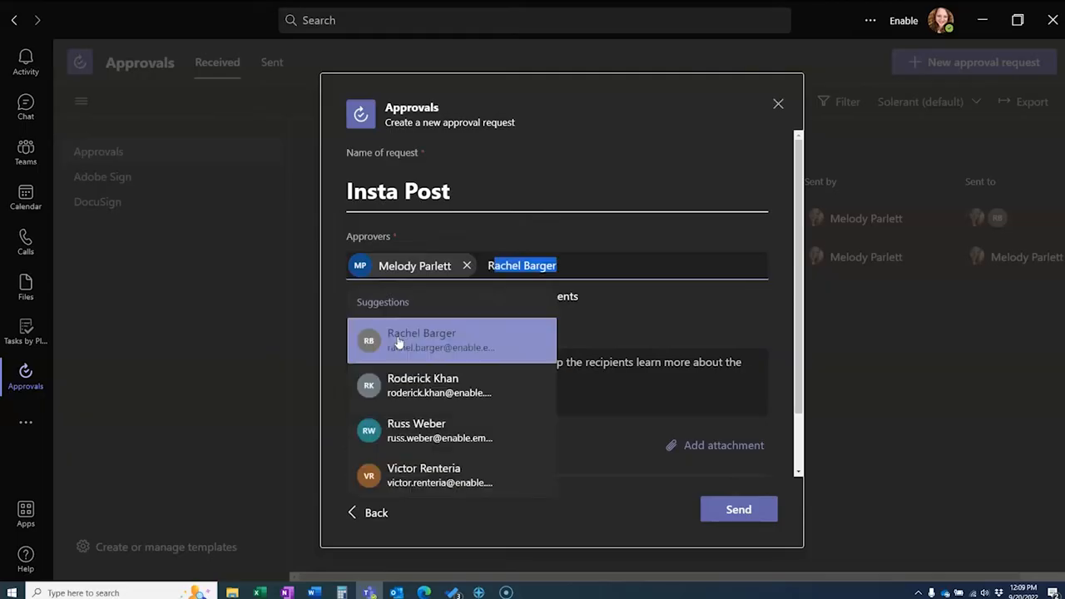
pyautogui.click(397, 341)
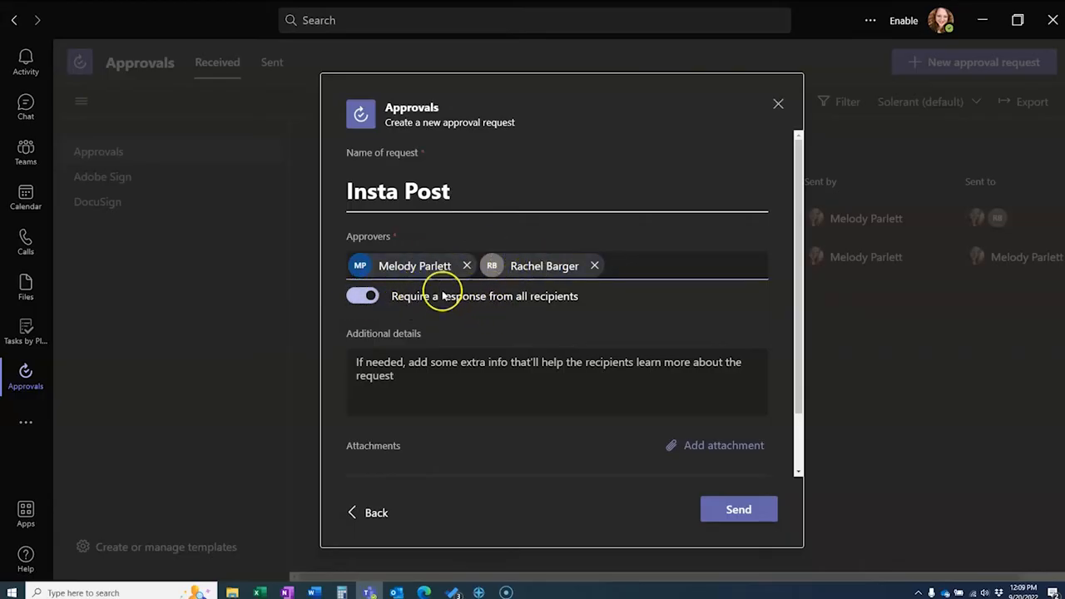
pyautogui.click(363, 295)
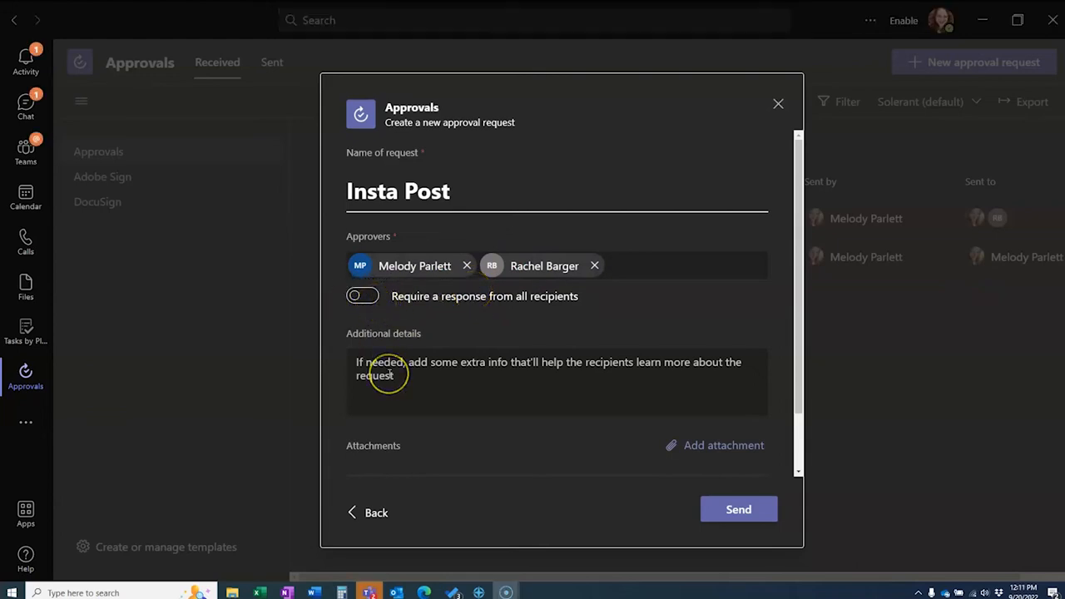
# Step: Enter the additional details "This is the post planned for 9/30" and attach the speaker bio document from the OneDrive Training folder
pyautogui.click(393, 375)
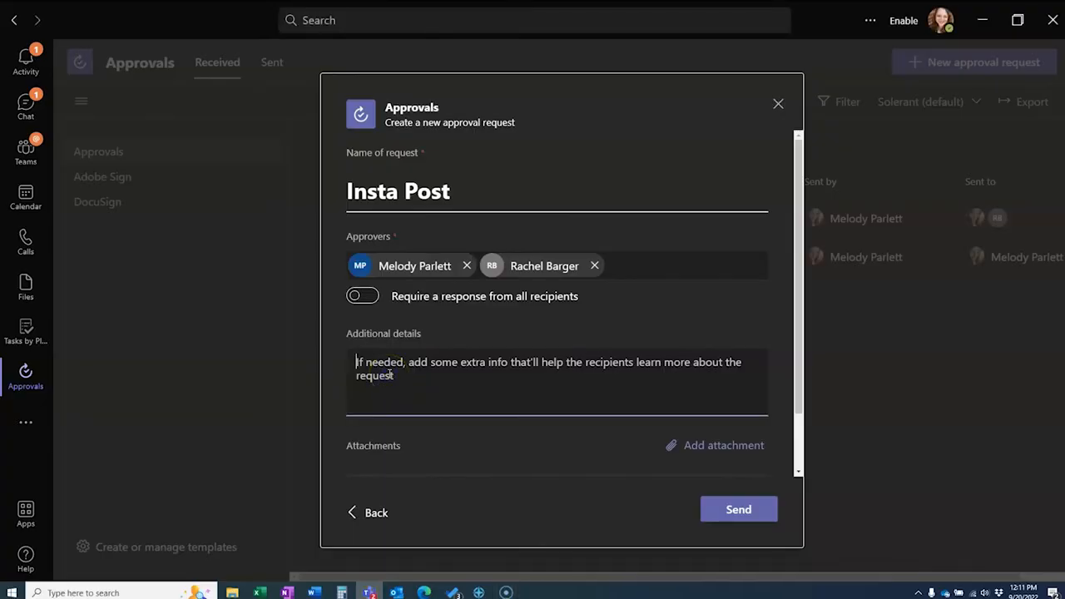
pyautogui.write('This is the post planned for 9/30')
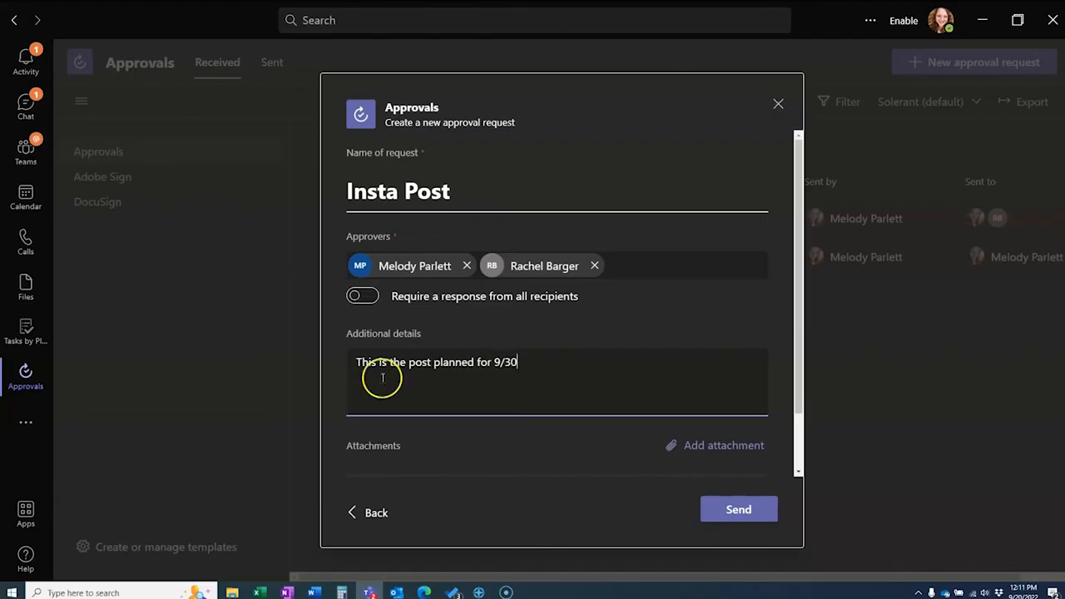
pyautogui.click(729, 447)
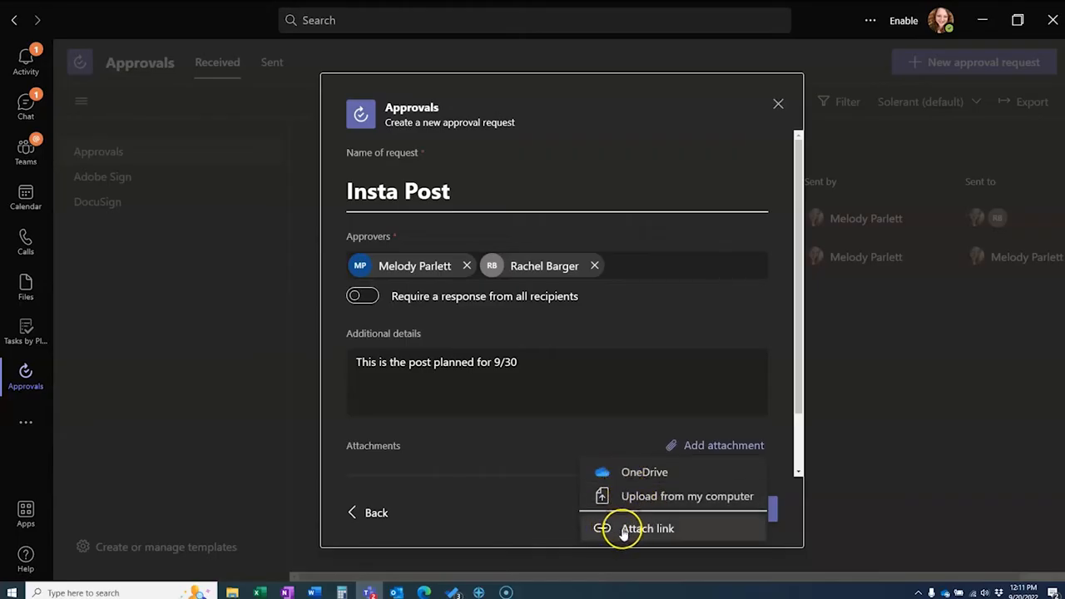
pyautogui.click(632, 475)
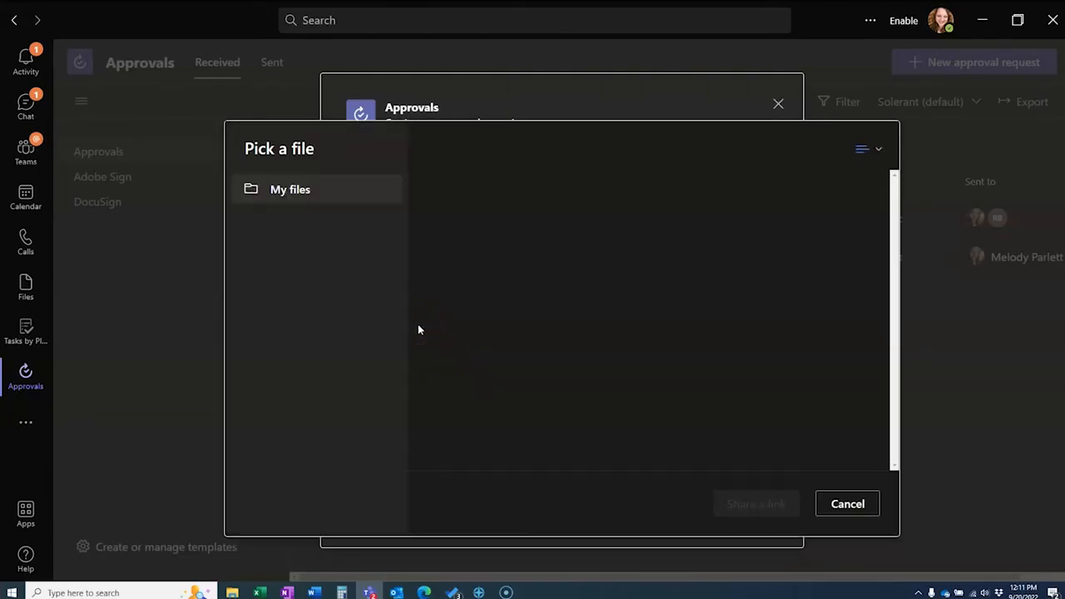
pyautogui.click(516, 291)
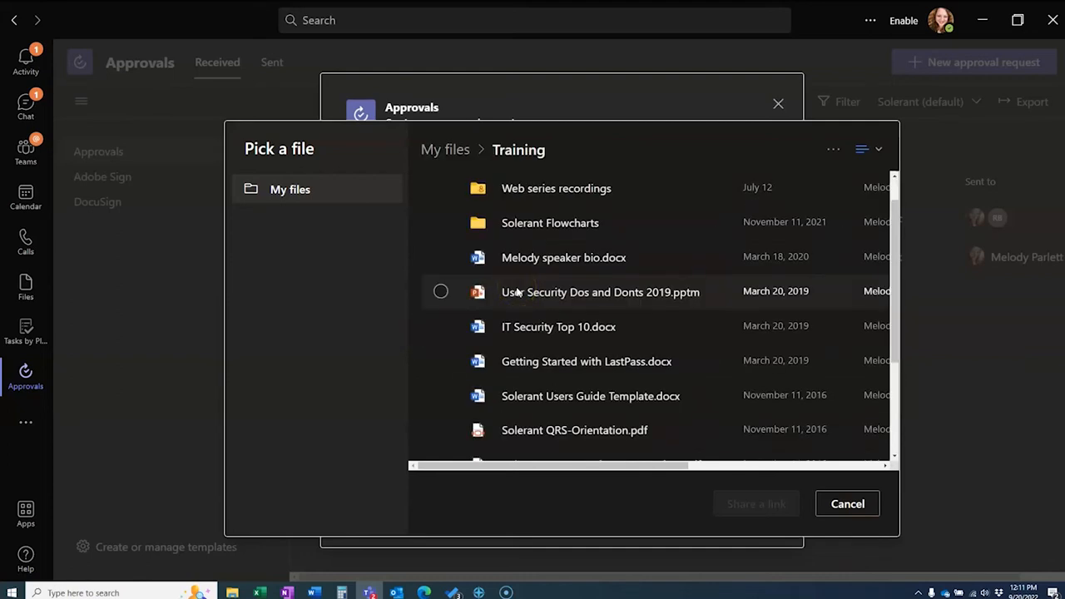
pyautogui.click(519, 260)
pyautogui.click(766, 504)
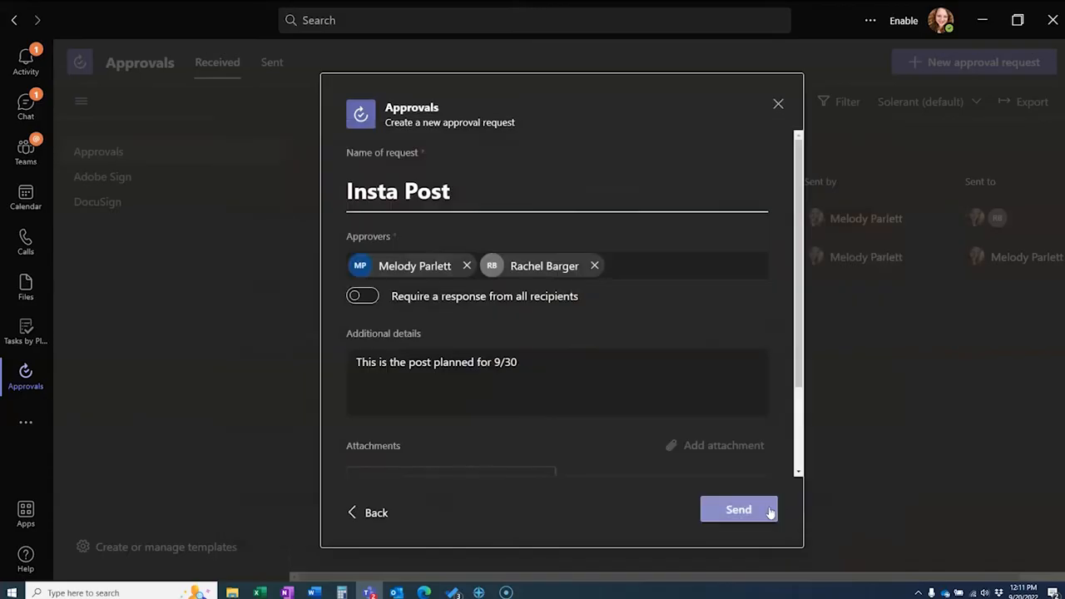
pyautogui.scroll(-2, 537, 453)
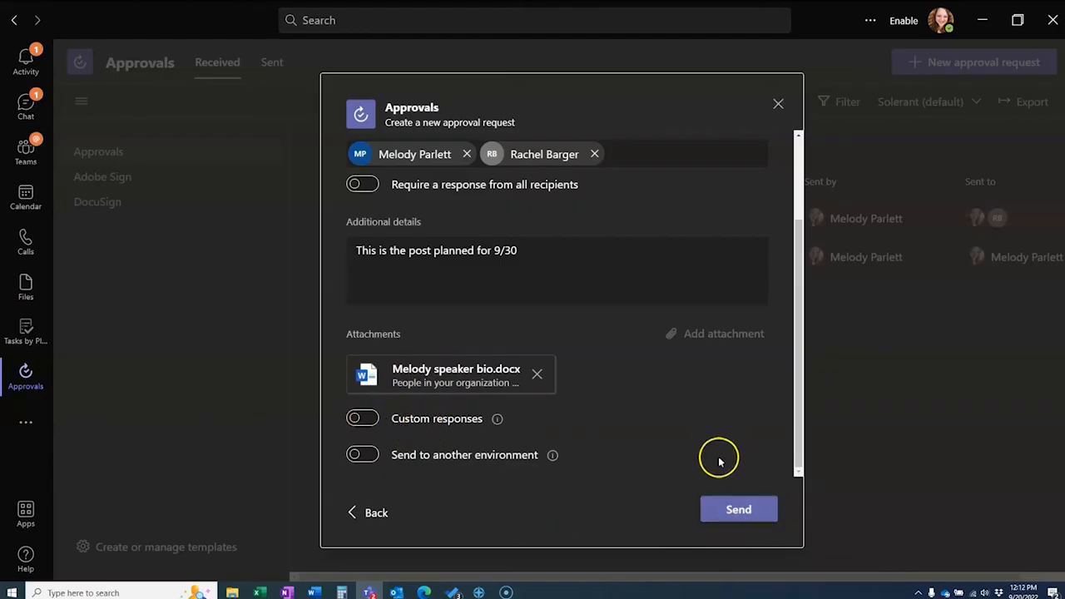
pyautogui.click(363, 418)
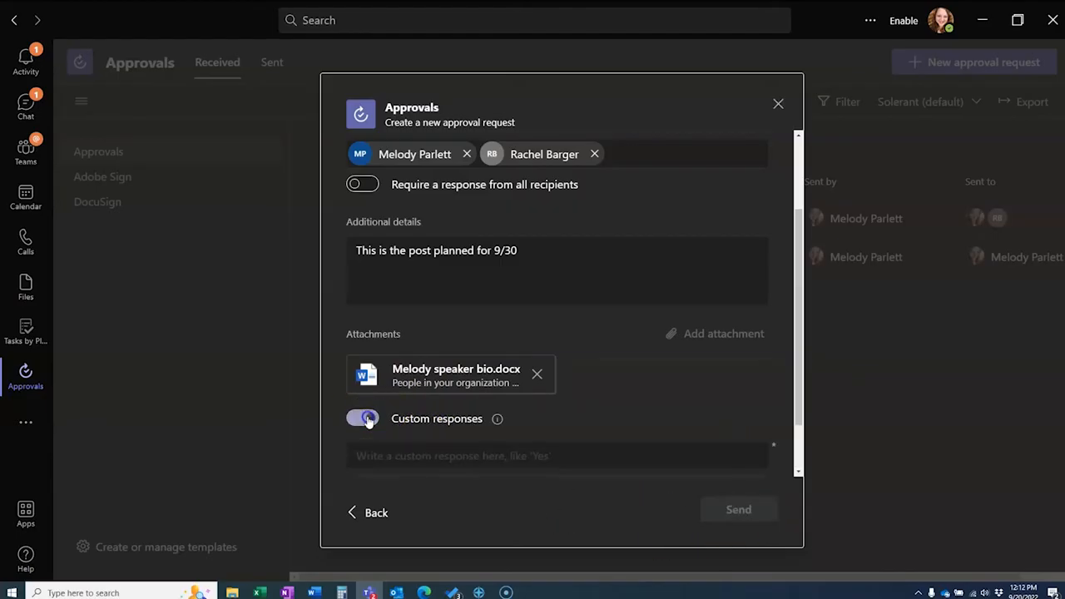
pyautogui.scroll(-2, 488, 436)
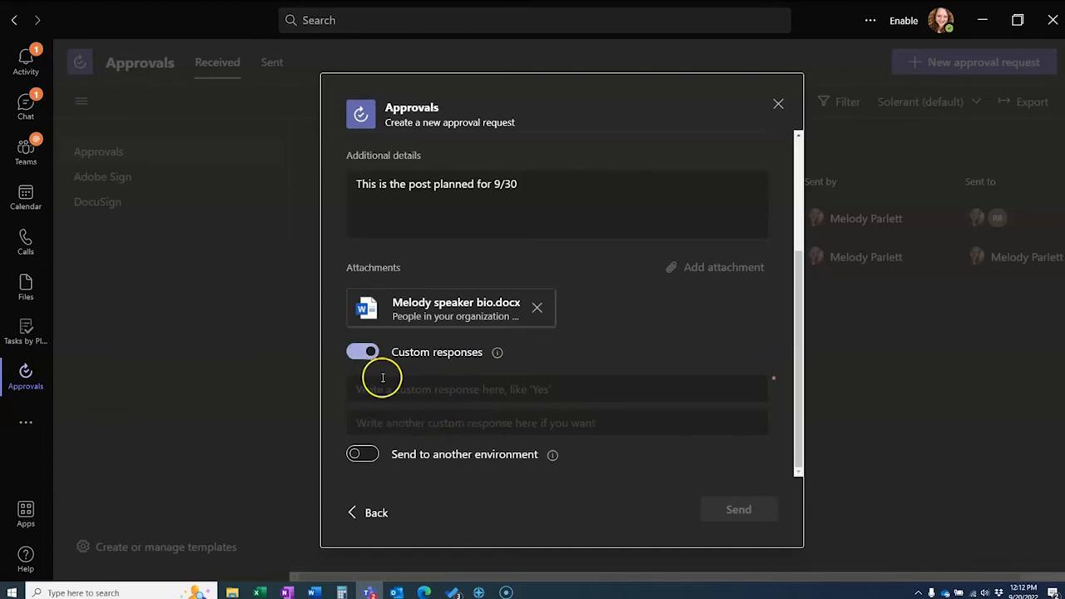
pyautogui.click(360, 352)
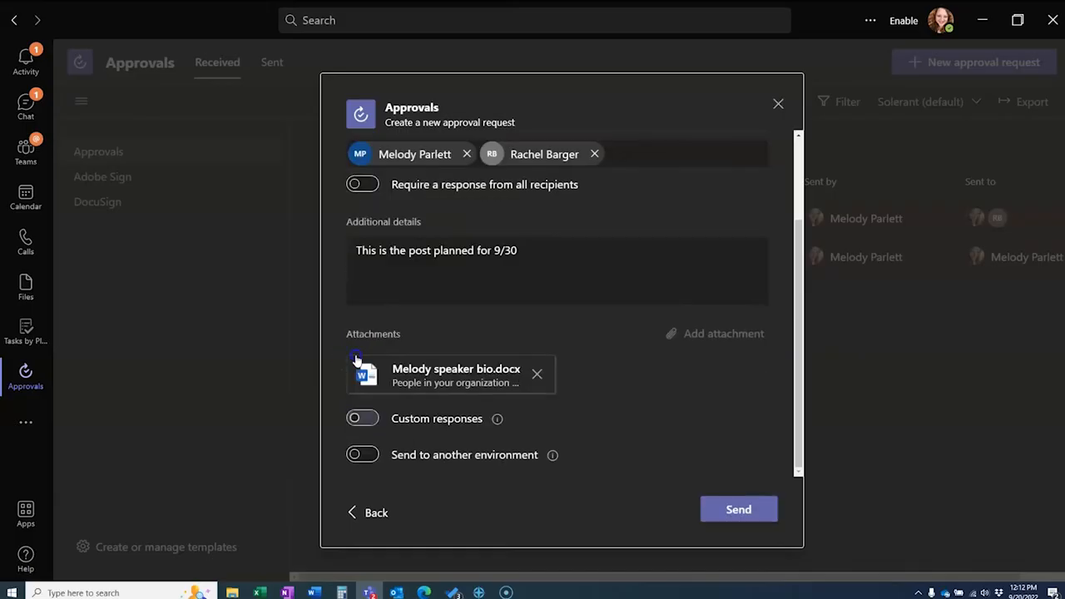
# Step: Send the approval request and open the received Insta Post request from the activity feed to review its details
pyautogui.click(730, 509)
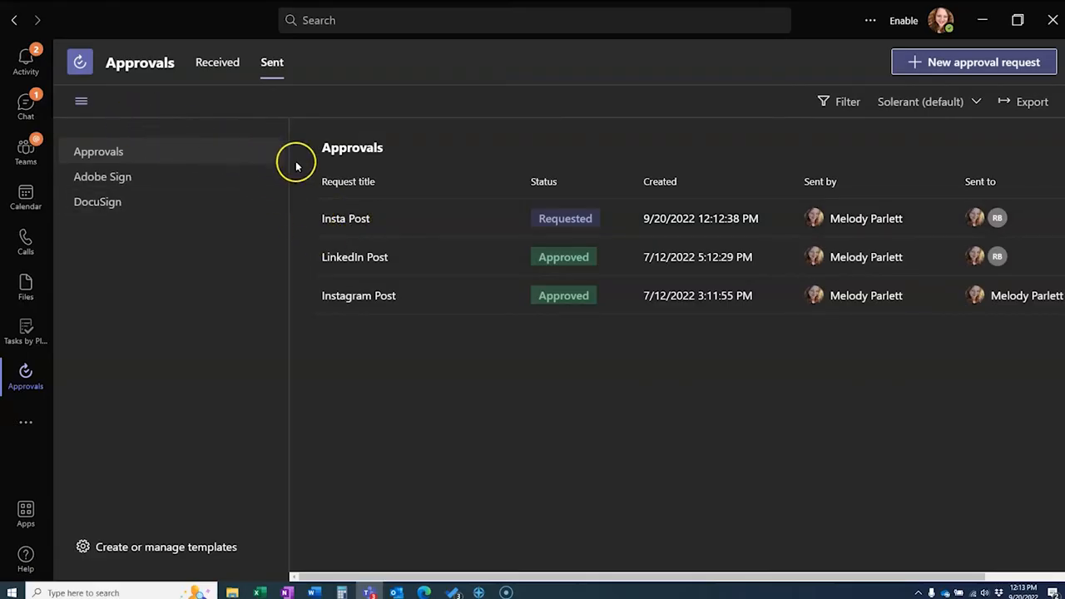
pyautogui.click(27, 58)
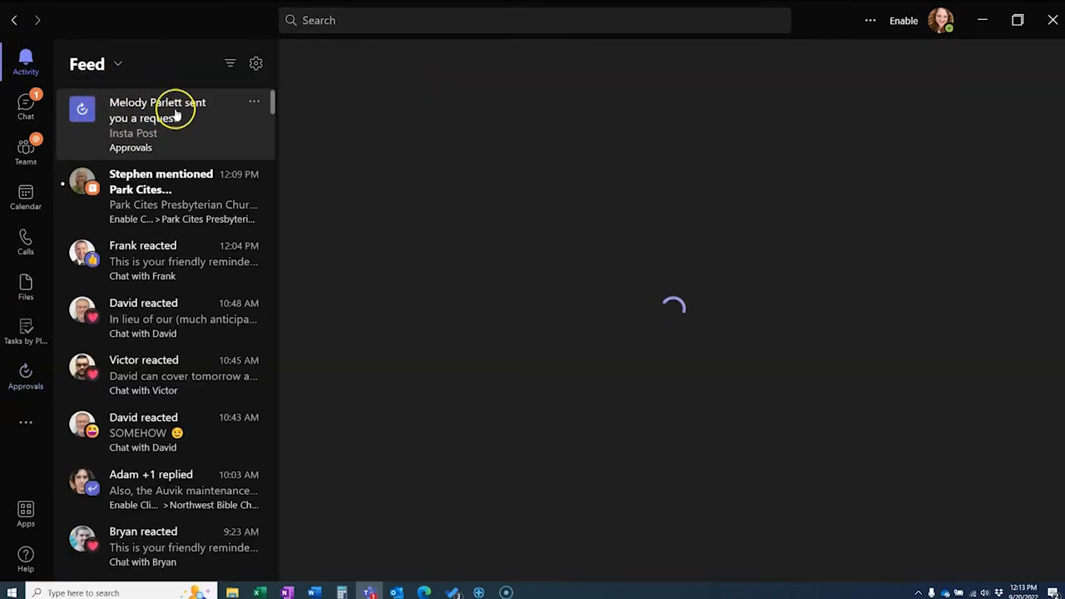
pyautogui.click(154, 116)
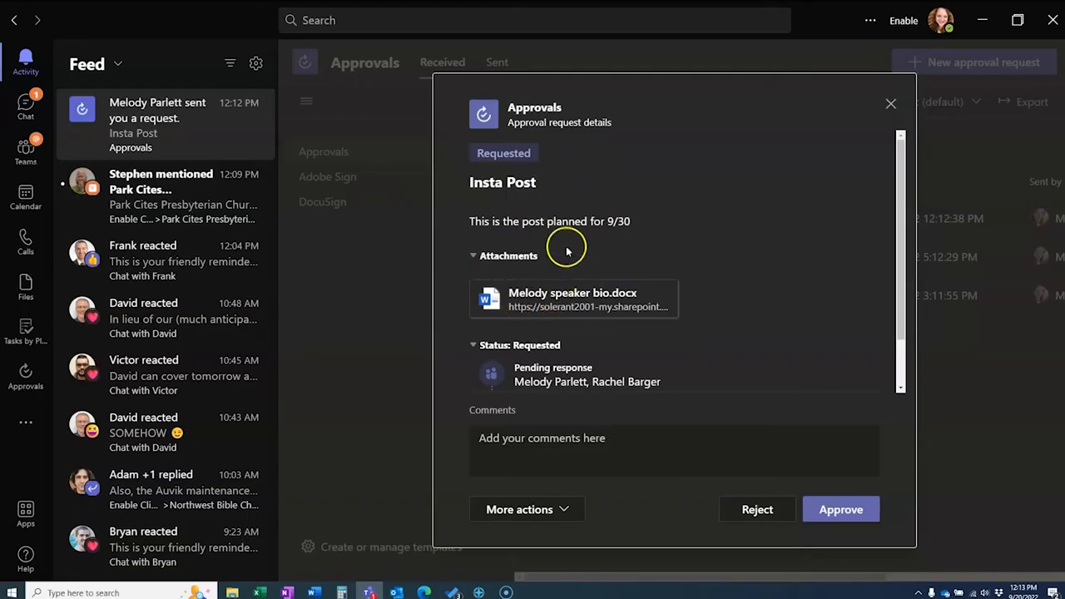
pyautogui.scroll(-1, 585, 340)
pyautogui.scroll(-1, 586, 339)
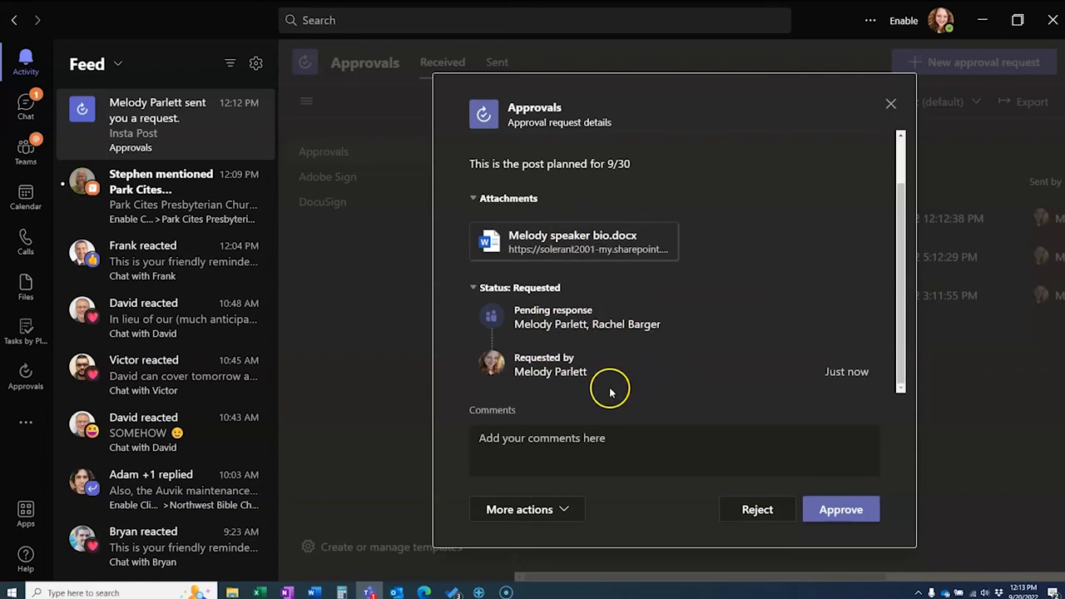
# Step: Add the comment "Looks good!" to the Insta Post request and approve it
pyautogui.click(552, 443)
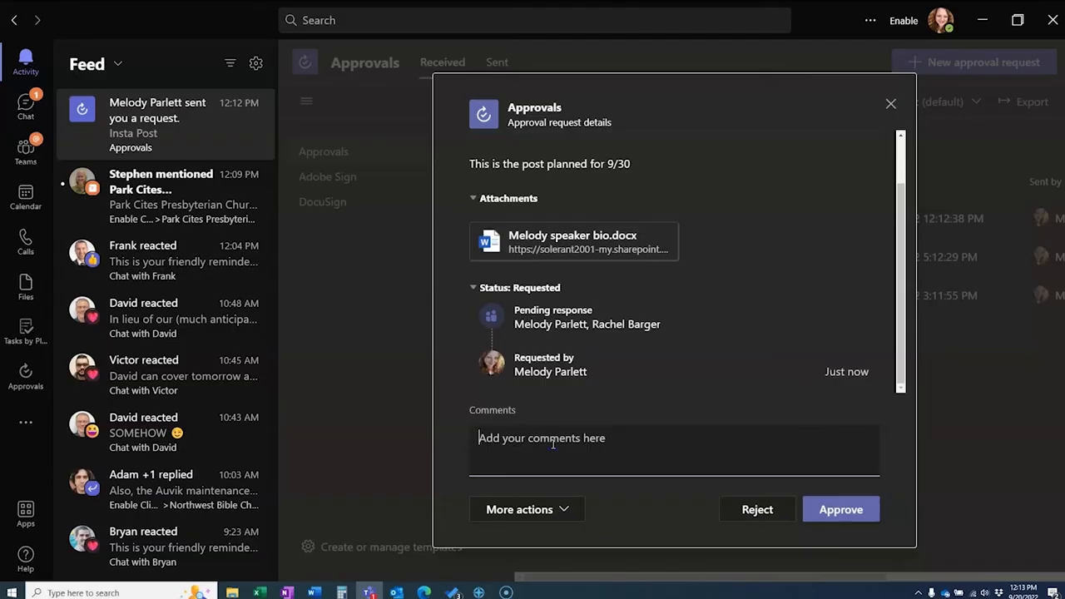
pyautogui.write('Looks good!')
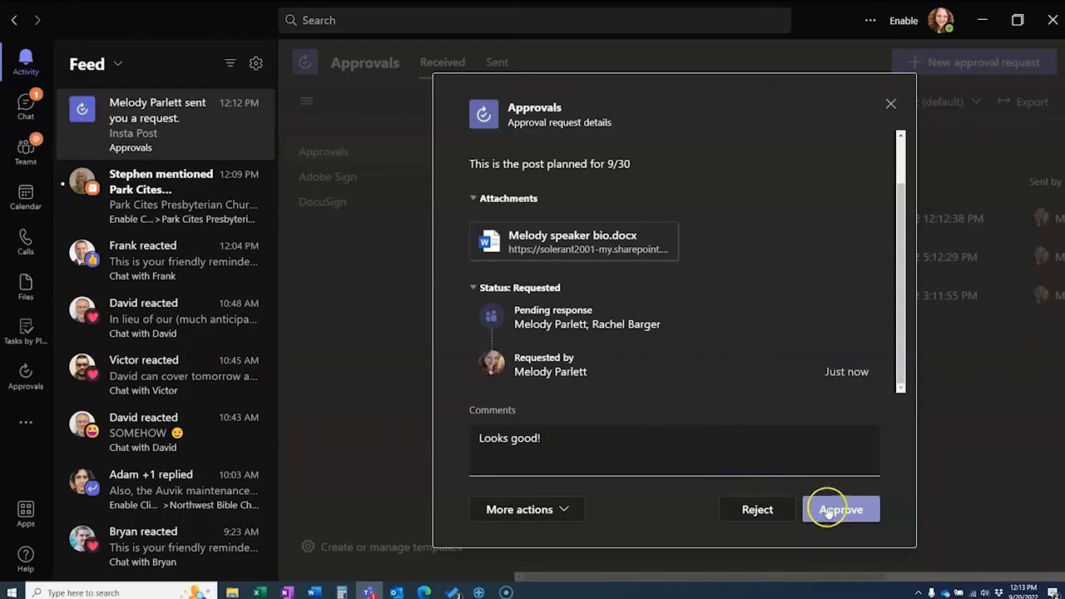
pyautogui.click(565, 512)
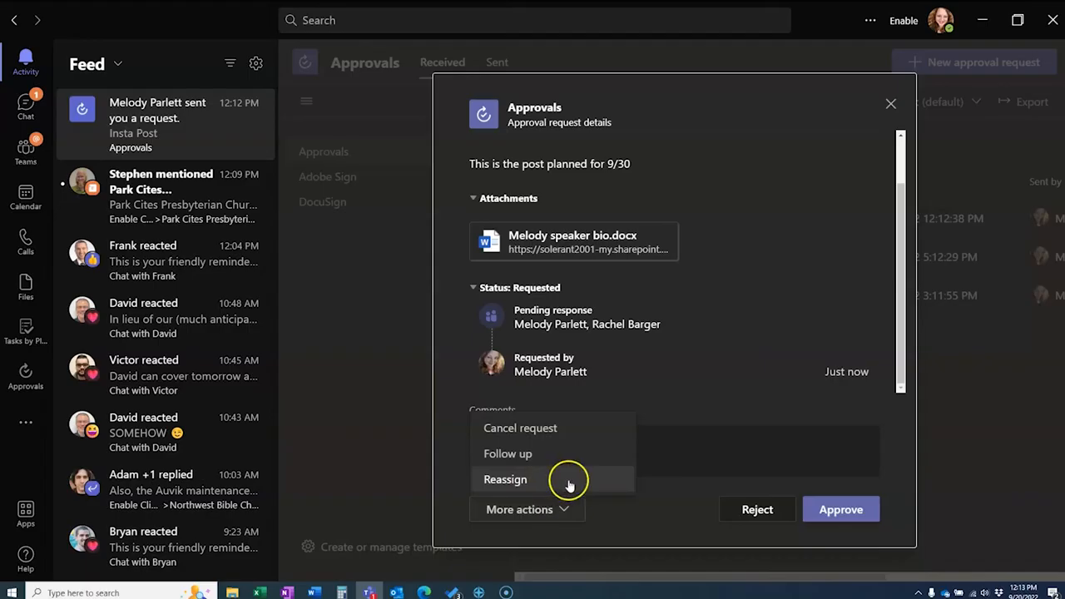
pyautogui.click(664, 504)
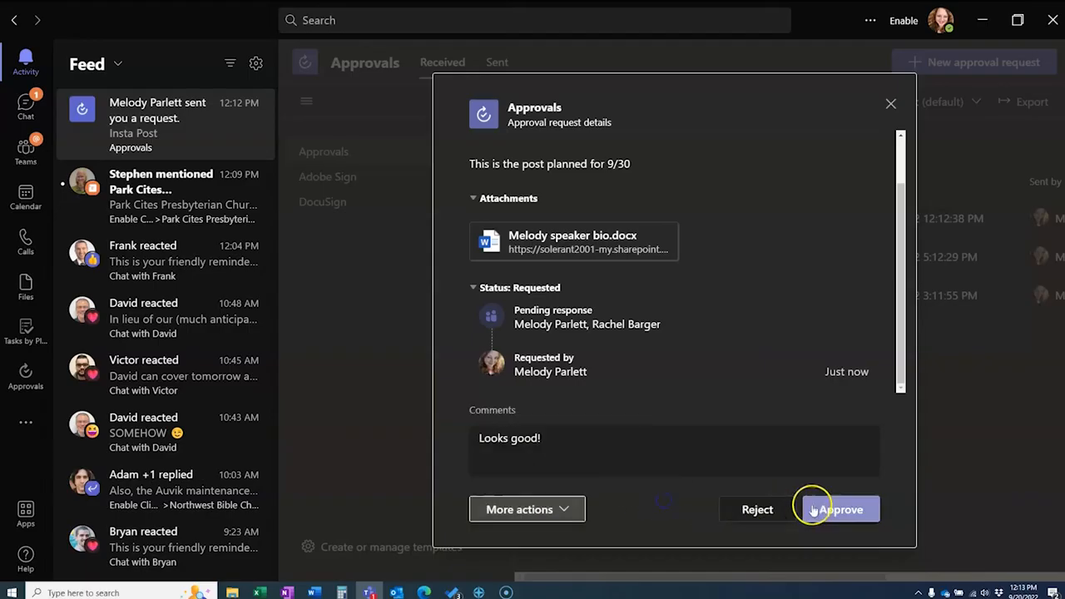
pyautogui.click(849, 509)
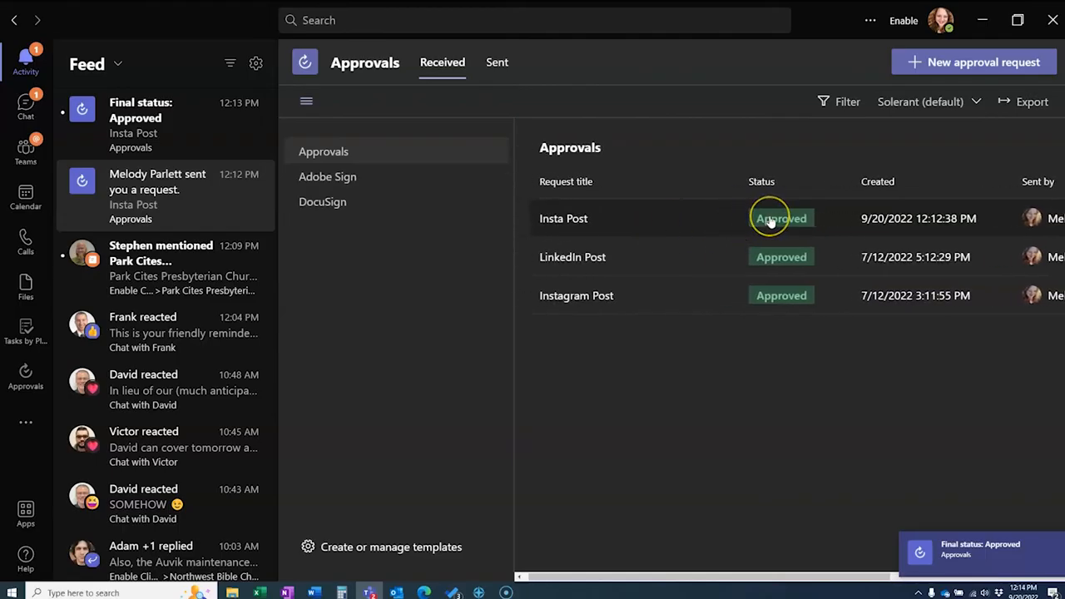
# Step: Review the status, creation date, sender and recipients of the requests in the received approvals list
pyautogui.hscroll(3, 765, 220)
pyautogui.hscroll(2, 771, 221)
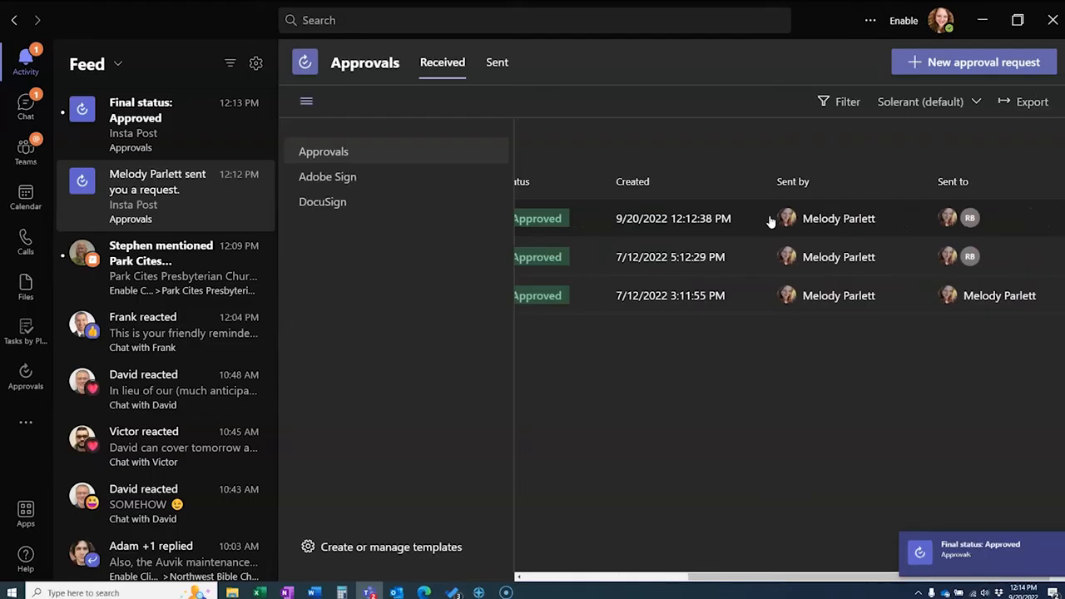
pyautogui.click(797, 220)
pyautogui.hscroll(-1, 797, 219)
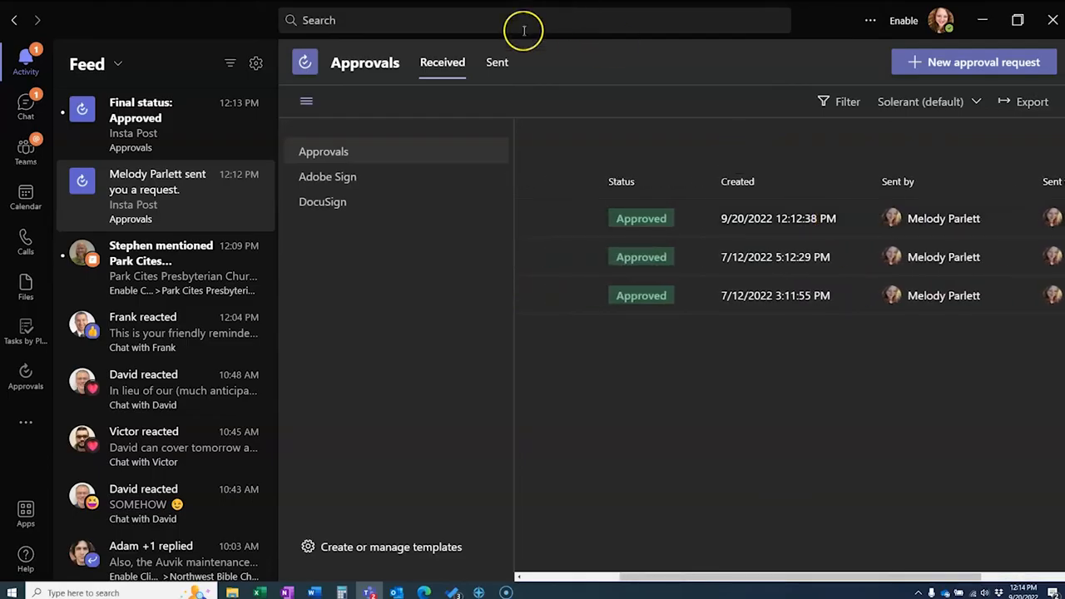
pyautogui.click(440, 209)
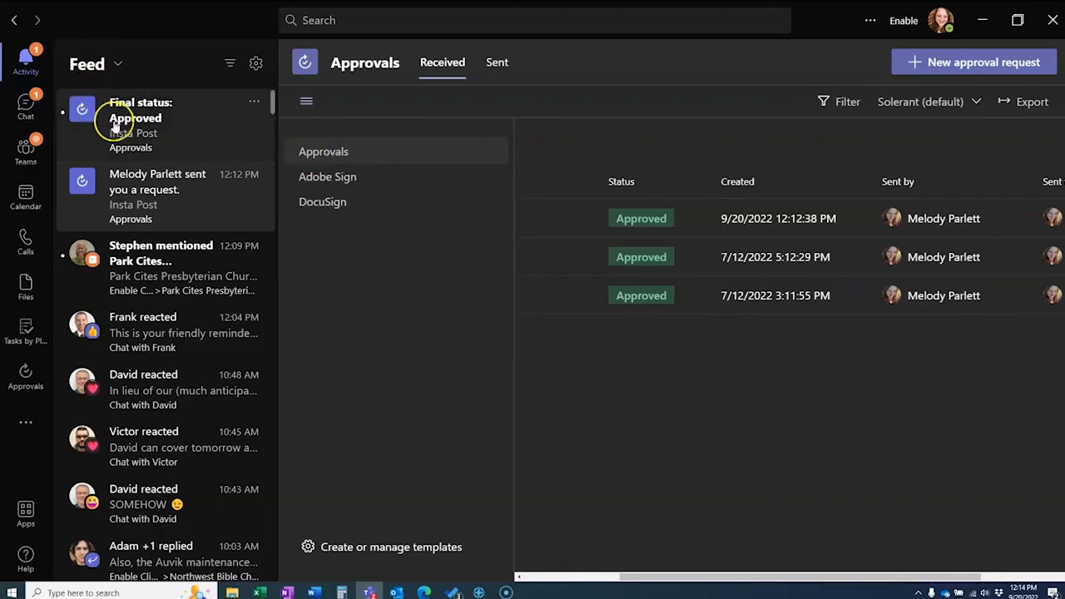
# Step: Open the final status notification for Insta Post, review each approver's response and comment, and close the request details
pyautogui.click(125, 123)
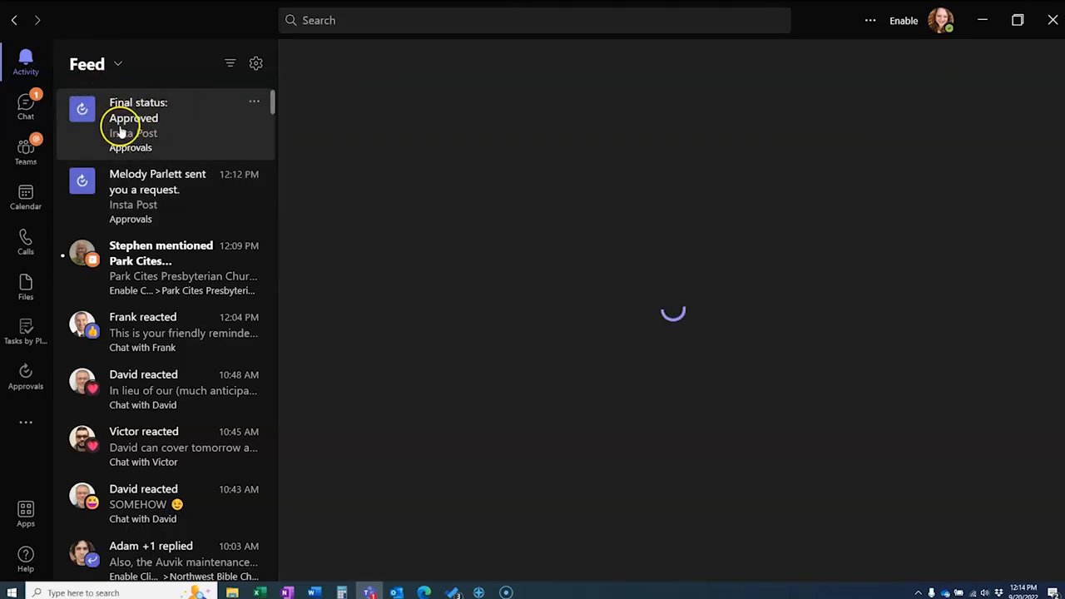
pyautogui.click(144, 123)
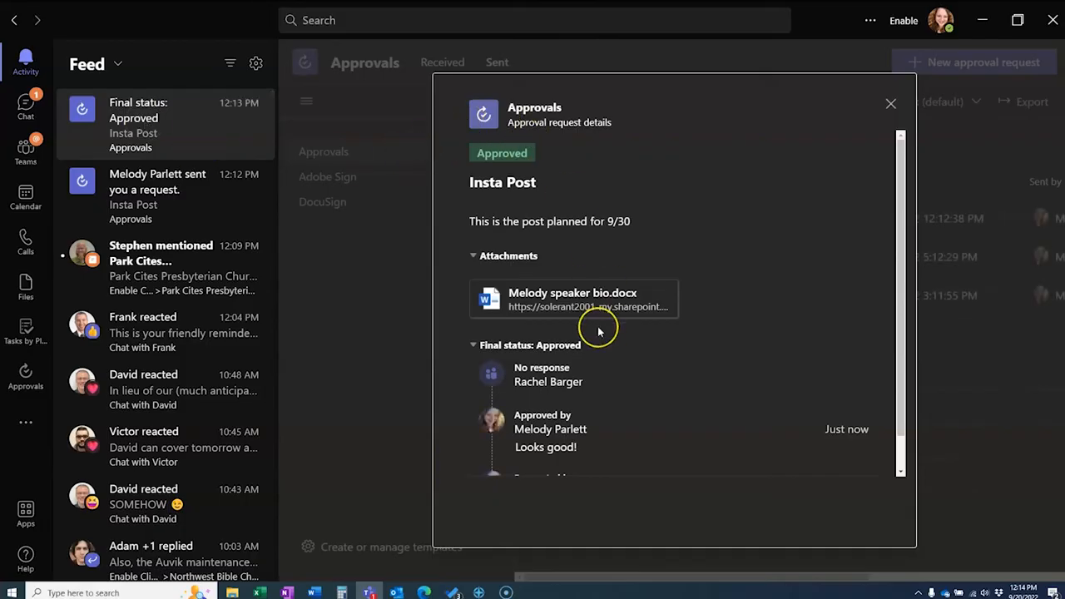
pyautogui.scroll(-1, 598, 331)
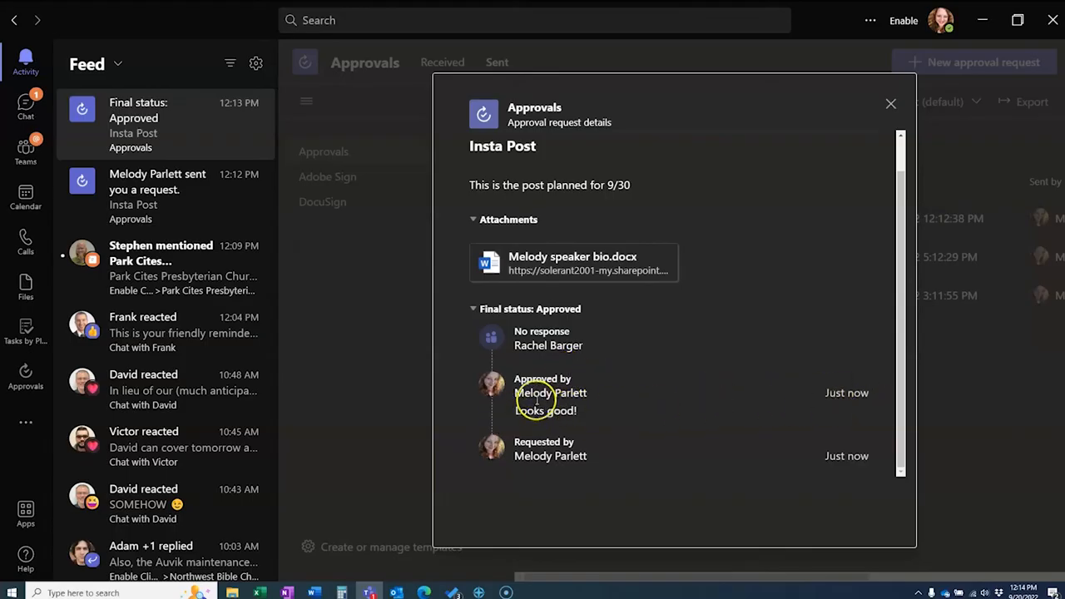
pyautogui.scroll(1, 571, 406)
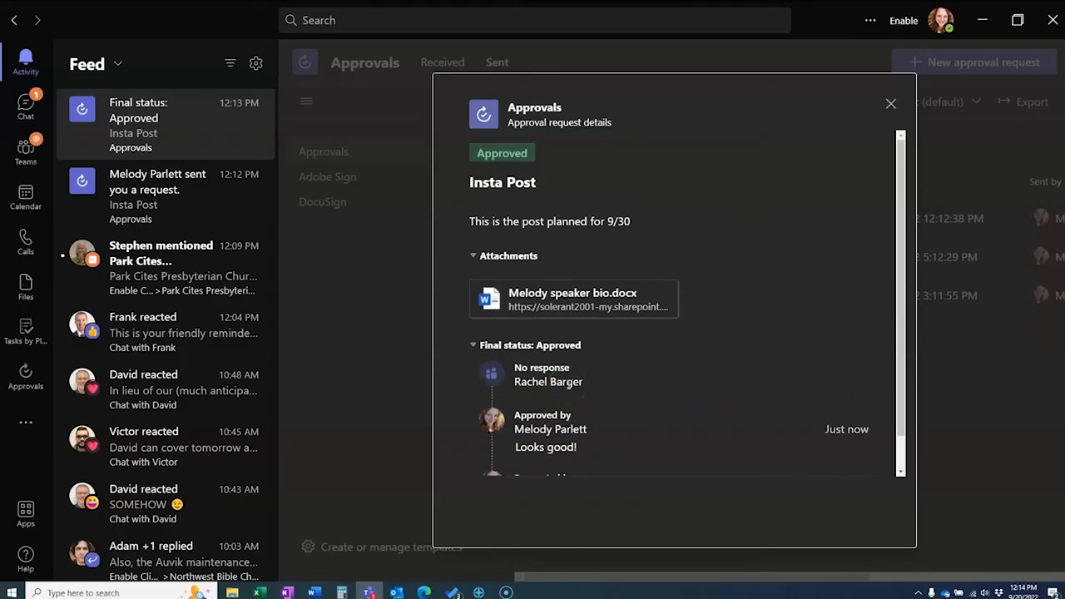
pyautogui.click(892, 105)
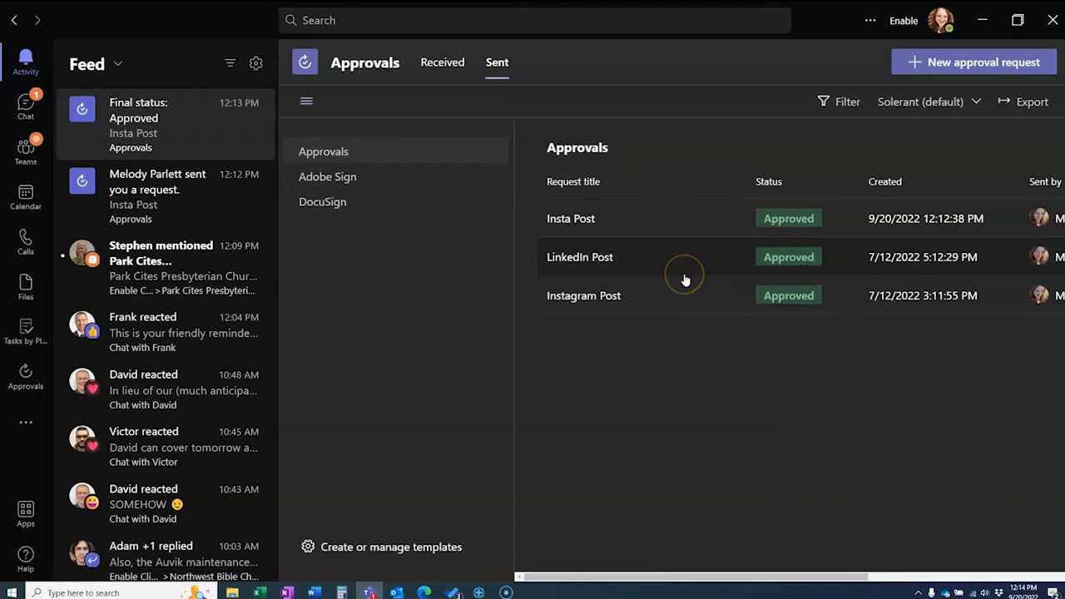
# Step: Check the status, creation date, sender and recipients of the requests in the sent approvals list
pyautogui.hscroll(5, 684, 238)
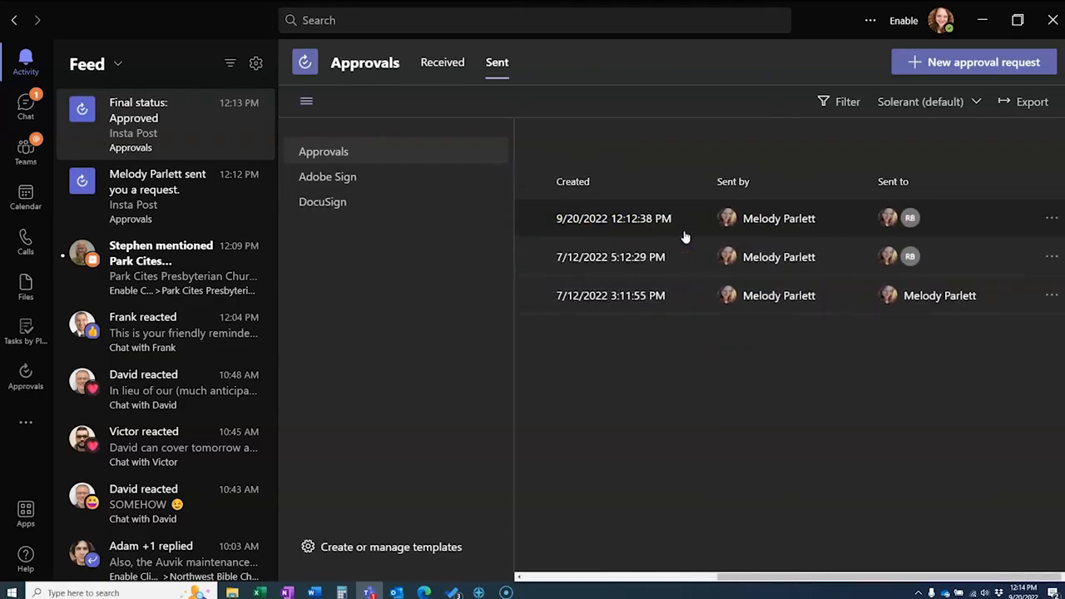
pyautogui.hscroll(-5, 684, 237)
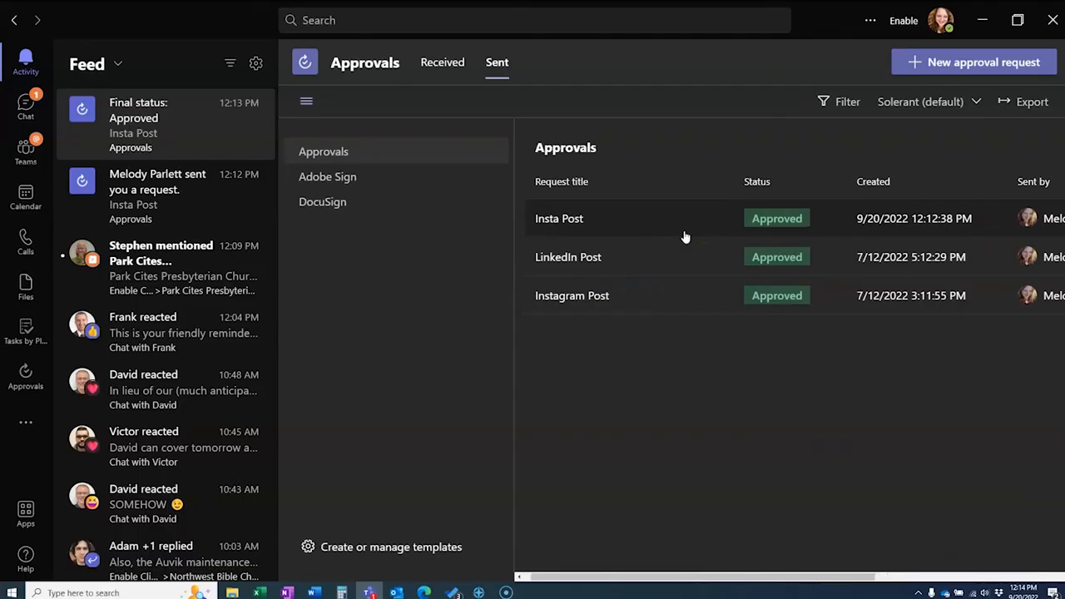
pyautogui.hscroll(5, 667, 258)
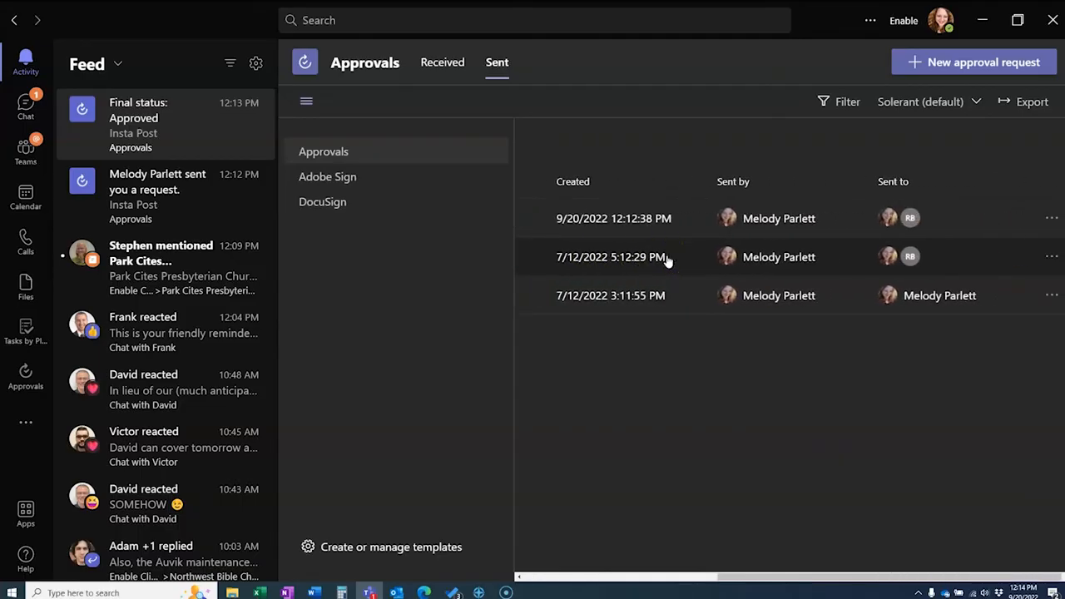